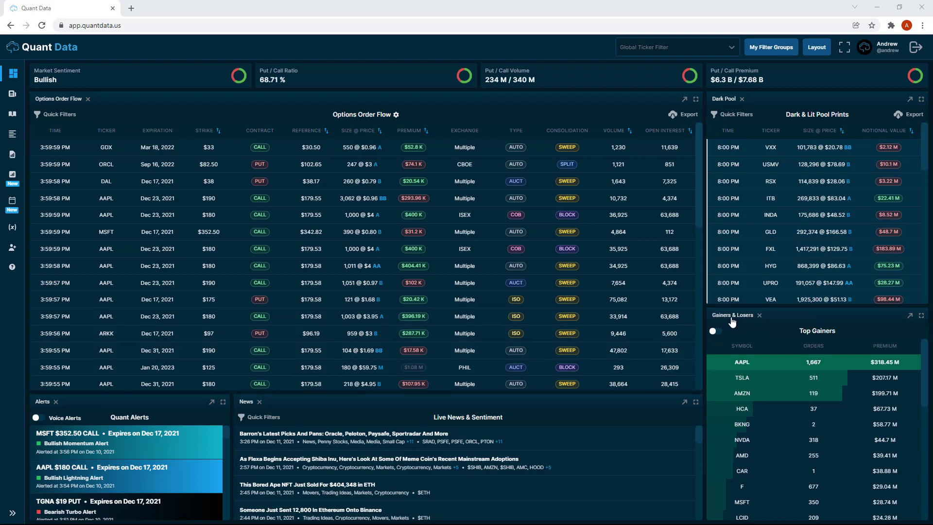
# Step: Dock Gainers & Losers as a tab beside Dark Pool, then switch between the two tabs
pyautogui.moveTo(727, 321); pyautogui.dragTo(770, 100)
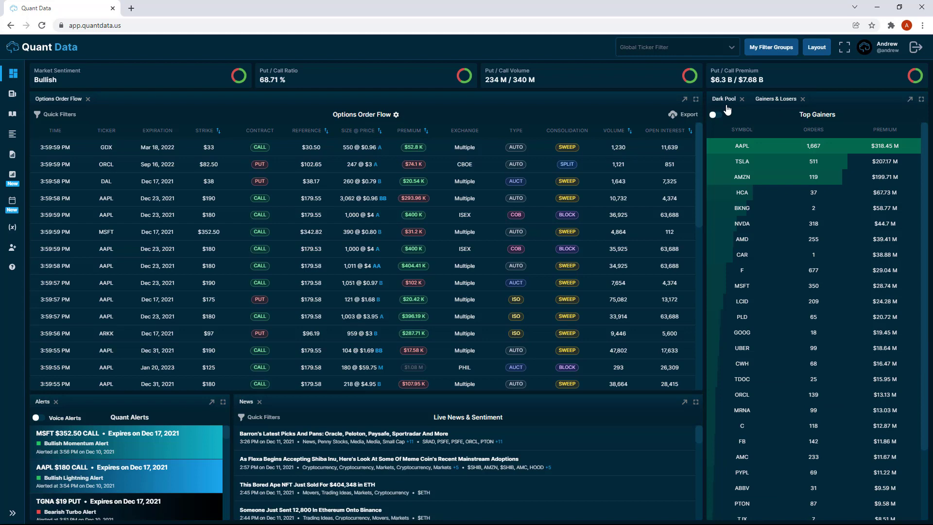
pyautogui.click(726, 105)
pyautogui.click(769, 98)
# Step: Close the Gainers & Losers tab, then apply Reset Layout from the Layout settings
pyautogui.click(803, 100)
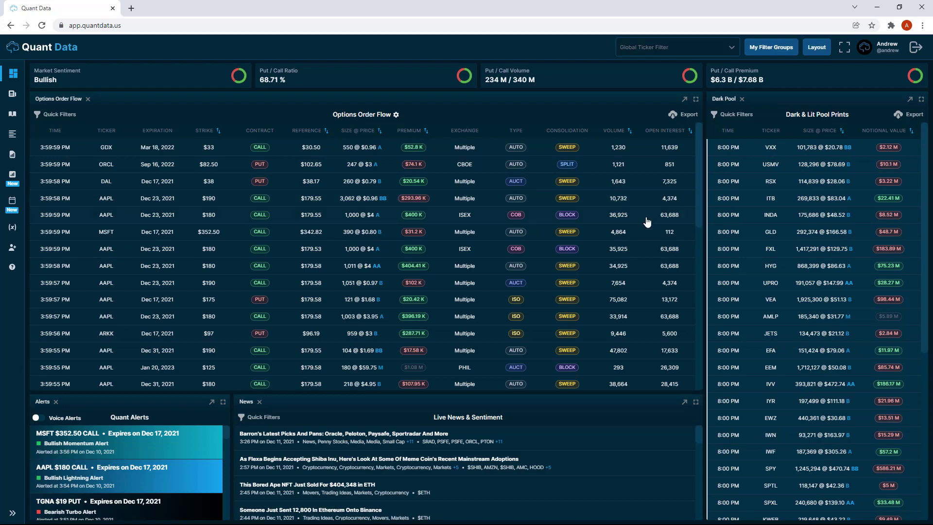
pyautogui.click(816, 49)
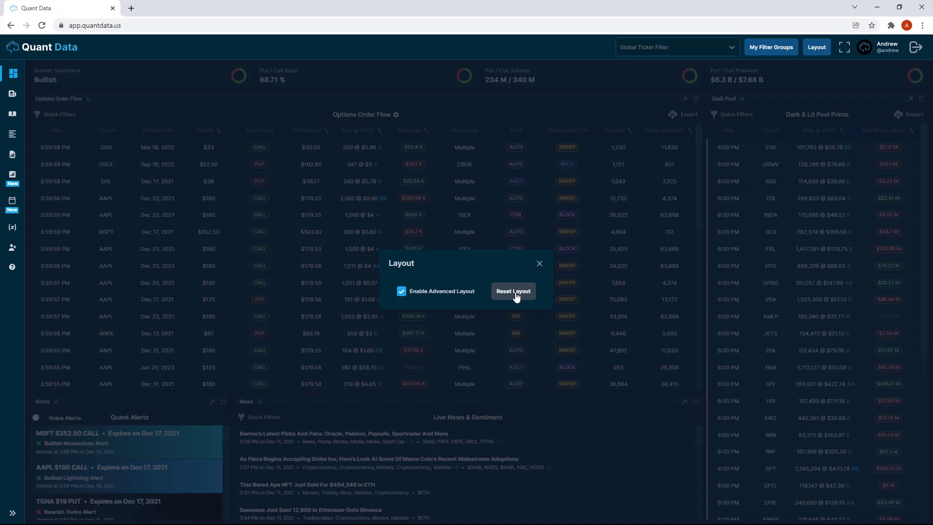
pyautogui.click(516, 294)
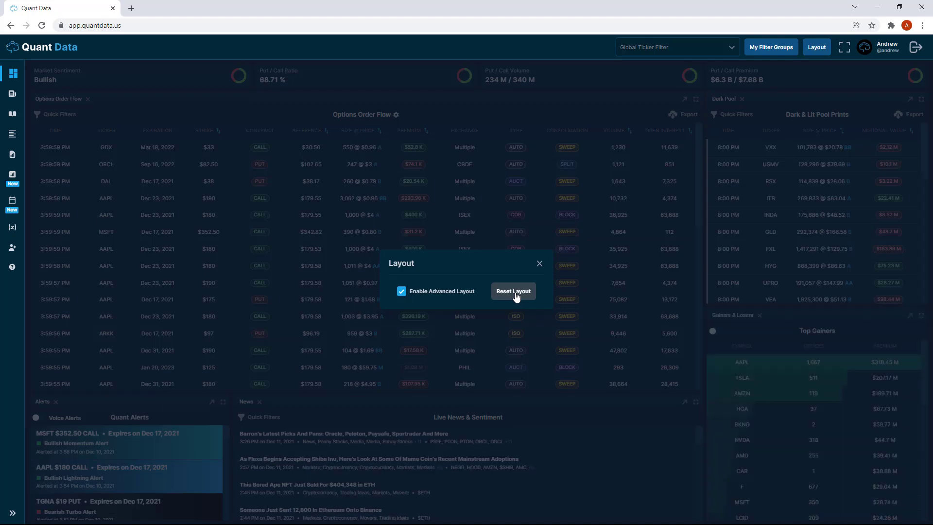
pyautogui.click(540, 264)
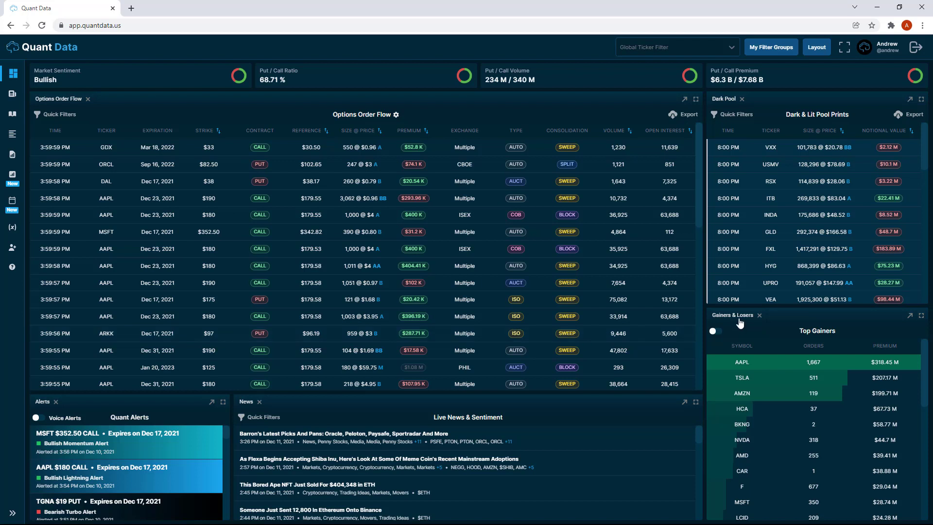
# Step: Dock Gainers & Losers by Dark Pool, move News to the lower right, then place Gainers & Losers beside Alerts
pyautogui.moveTo(739, 322); pyautogui.dragTo(768, 101)
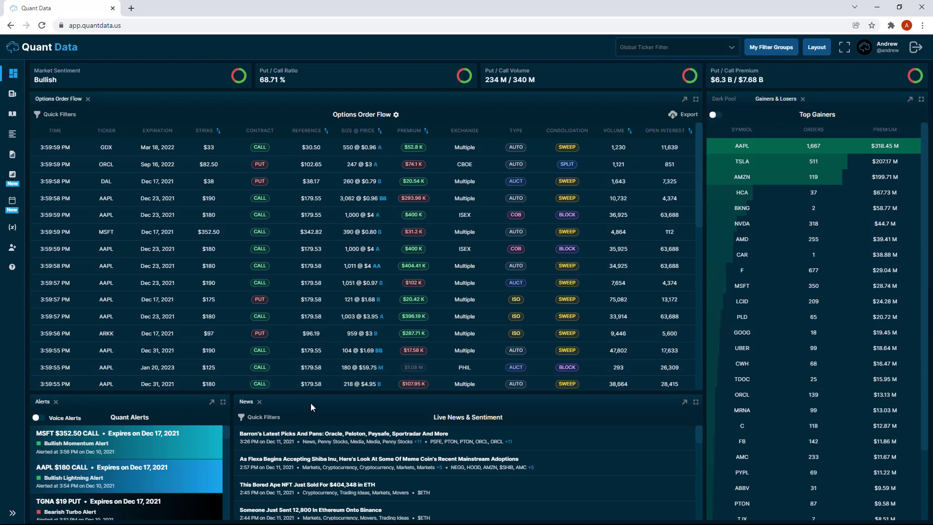
pyautogui.moveTo(311, 408); pyautogui.dragTo(835, 424)
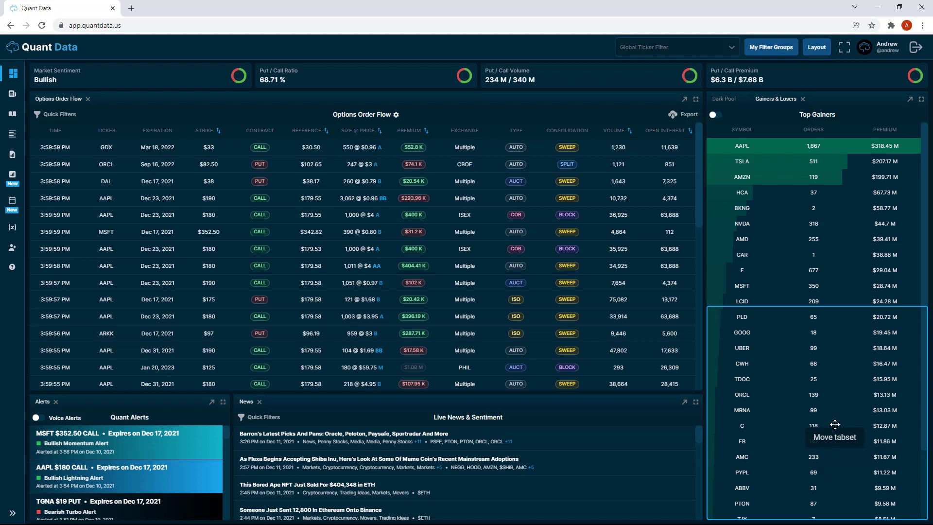
pyautogui.moveTo(835, 425); pyautogui.dragTo(821, 424)
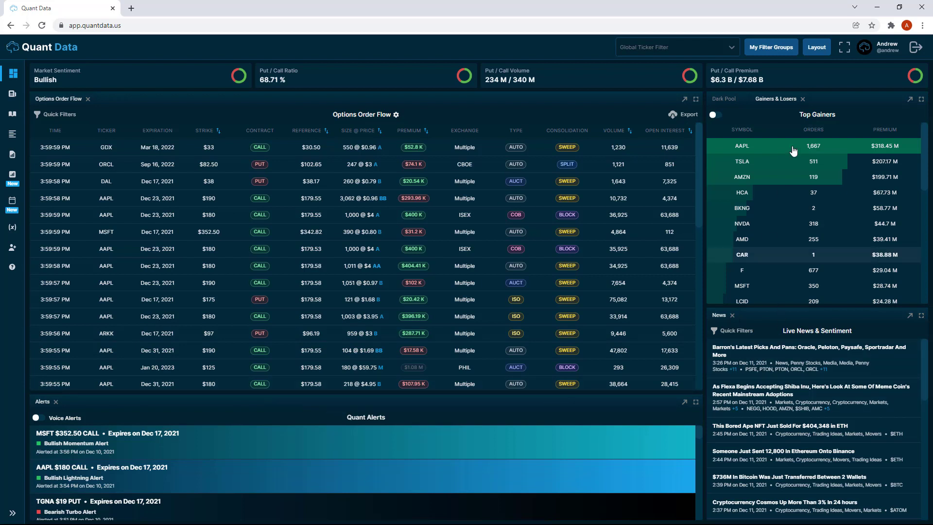
pyautogui.moveTo(780, 99); pyautogui.dragTo(606, 478)
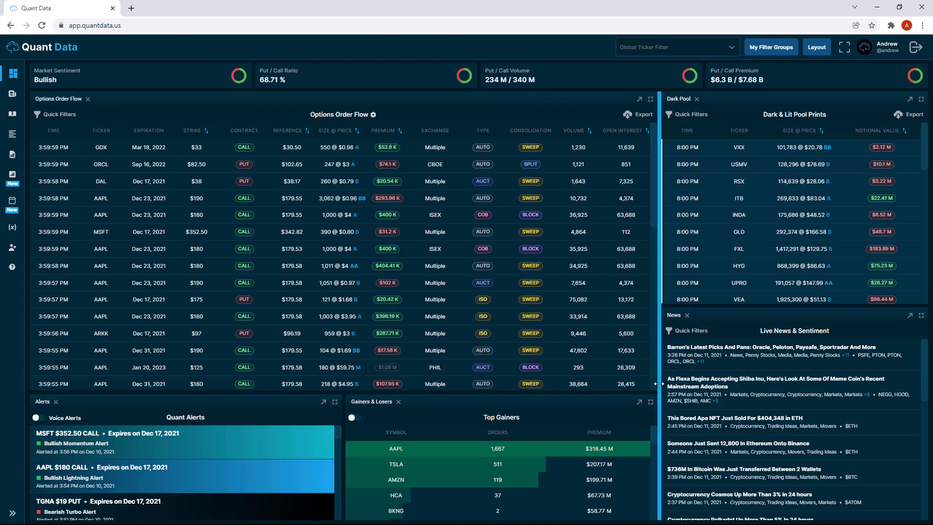
# Step: Drag the splitters to widen the right column, shrink Dark Pool, and raise the bottom row
pyautogui.moveTo(659, 385); pyautogui.dragTo(651, 385)
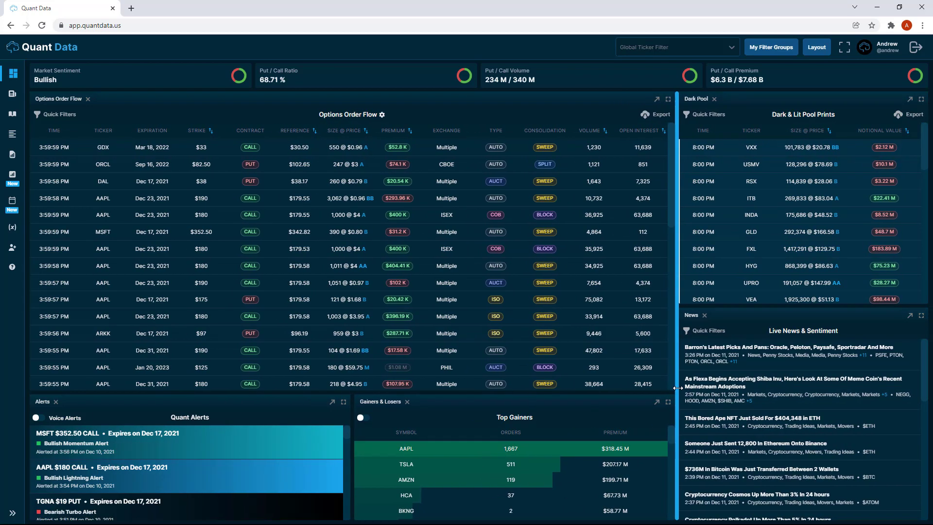
pyautogui.moveTo(755, 305)
pyautogui.mouseDown()
pyautogui.moveTo(754, 374)
pyautogui.moveTo(756, 293)
pyautogui.mouseUp()
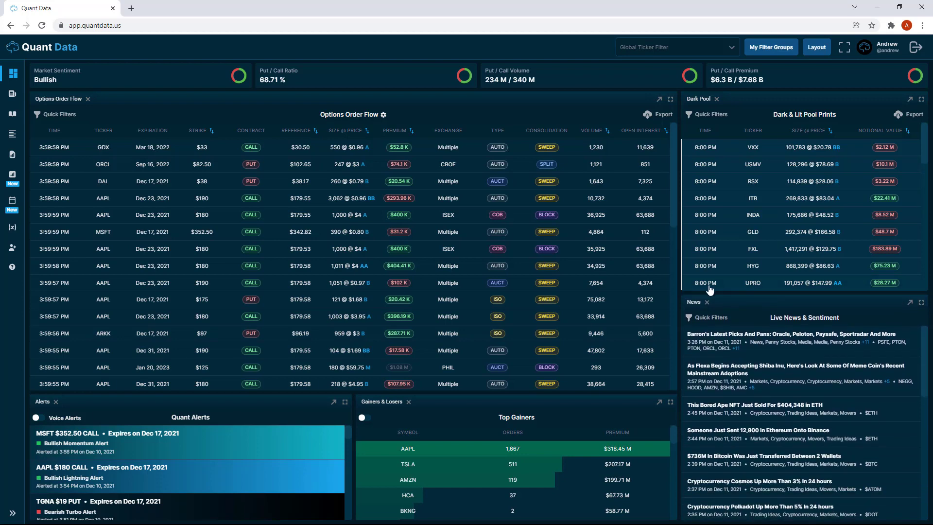
pyautogui.moveTo(679, 297); pyautogui.dragTo(620, 297)
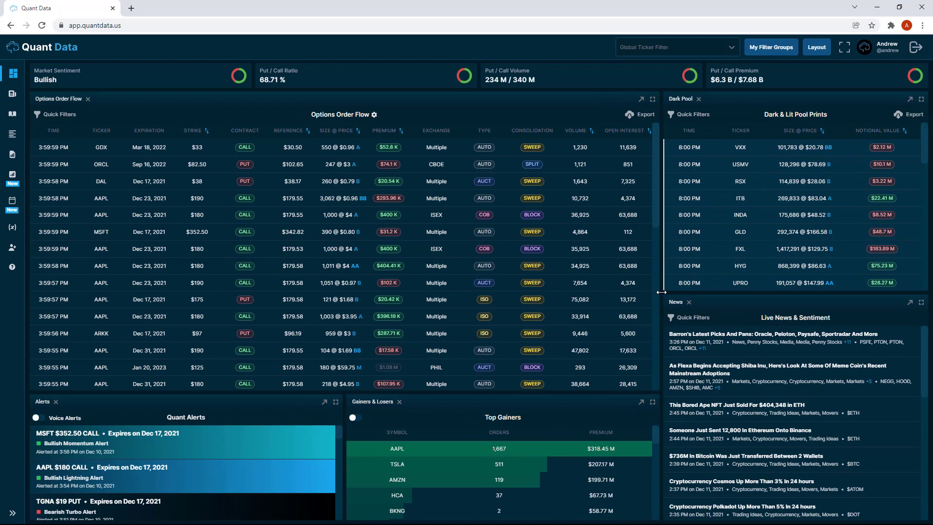
pyautogui.moveTo(356, 391); pyautogui.dragTo(364, 372)
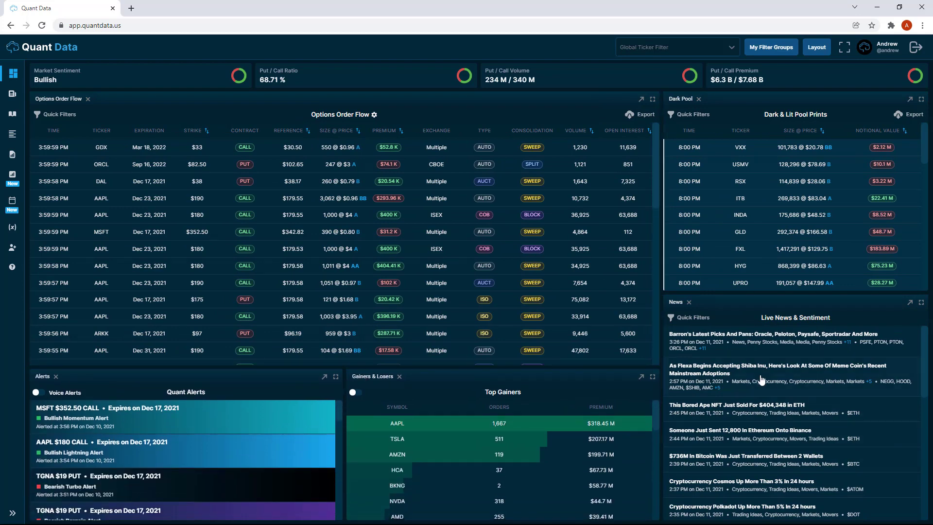
# Step: Apply Reset Layout from the Layout settings and close the dialog
pyautogui.click(812, 49)
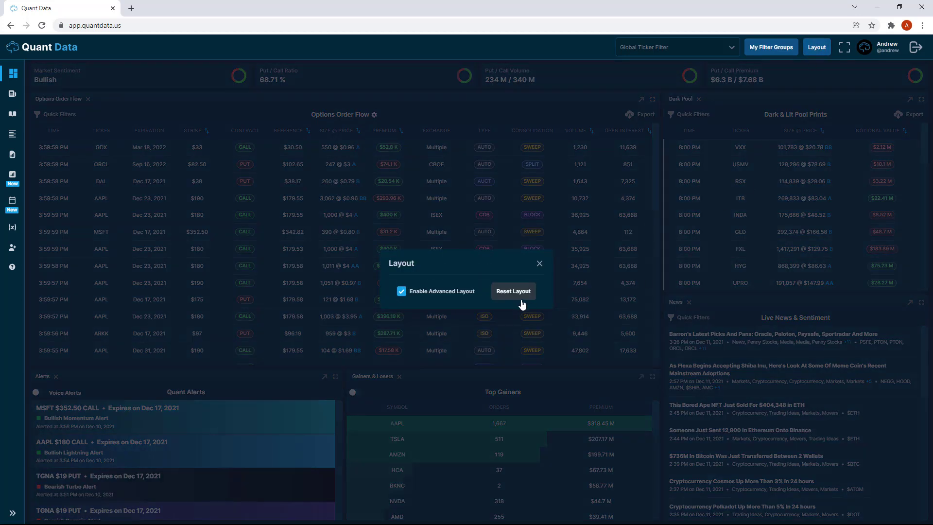
pyautogui.click(514, 292)
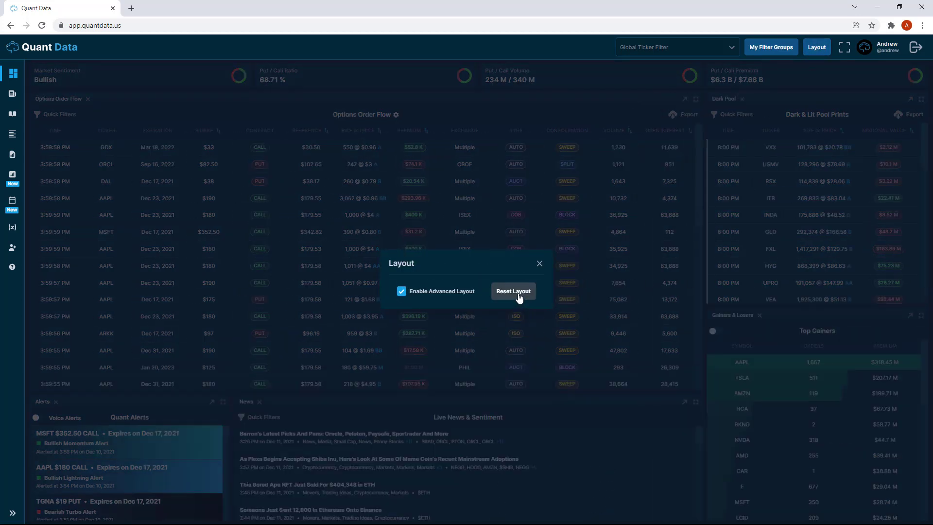
pyautogui.click(539, 263)
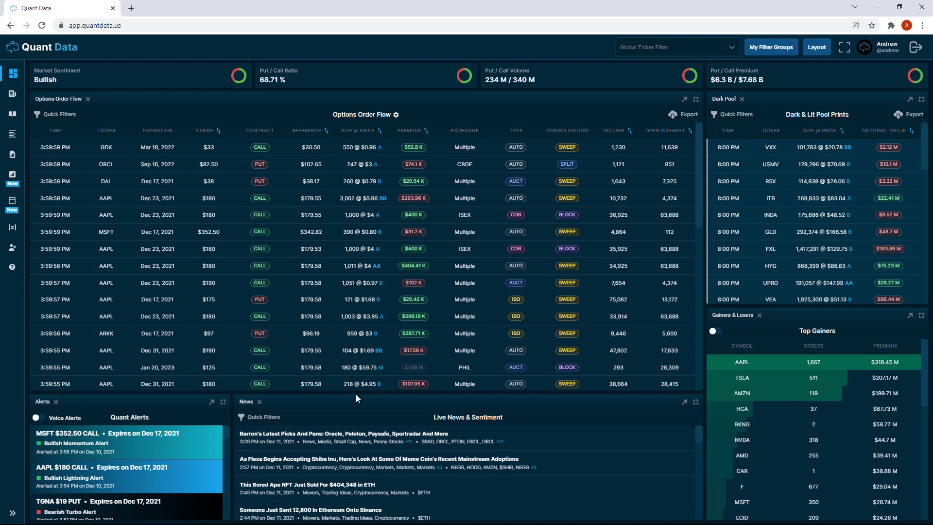
# Step: Pop out Options Order Flow, resize and reposition its window, then dock it back
pyautogui.click(685, 99)
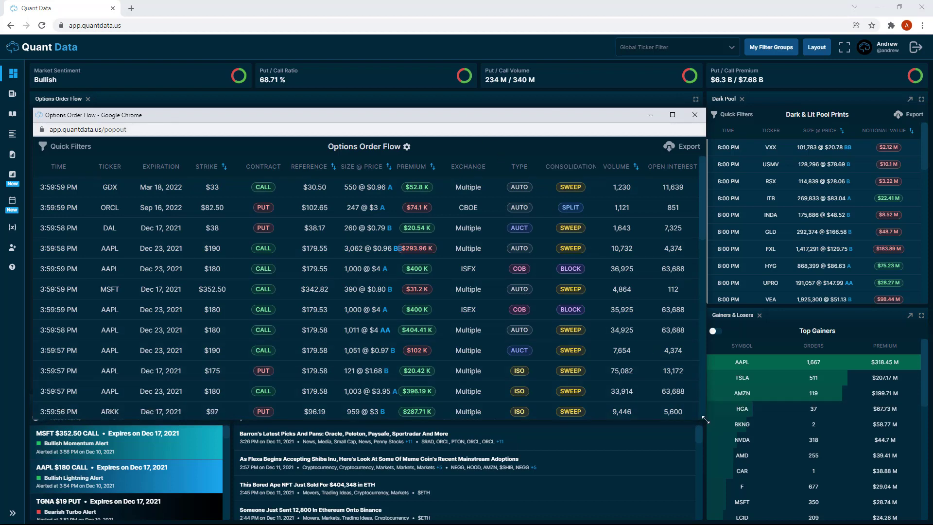
pyautogui.moveTo(714, 427); pyautogui.dragTo(729, 474)
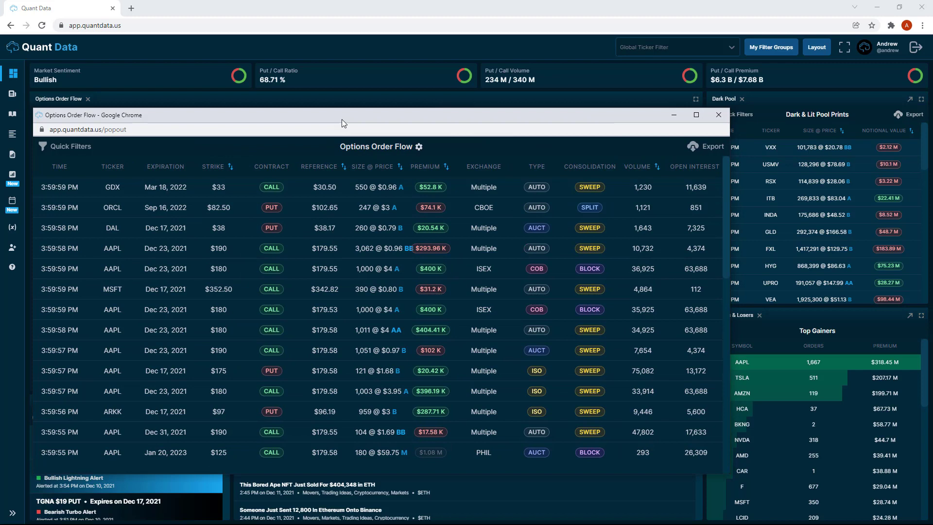
pyautogui.moveTo(342, 121); pyautogui.dragTo(311, 11)
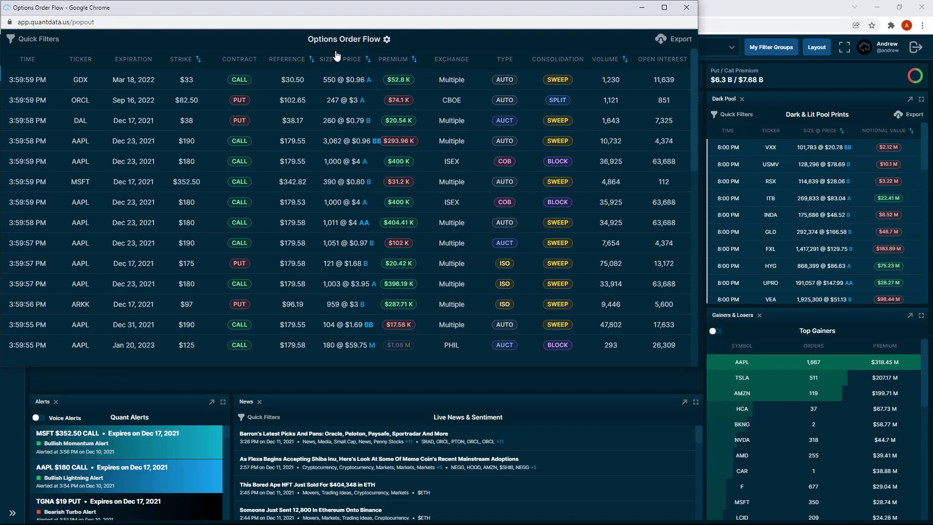
pyautogui.moveTo(304, 4); pyautogui.dragTo(661, 73)
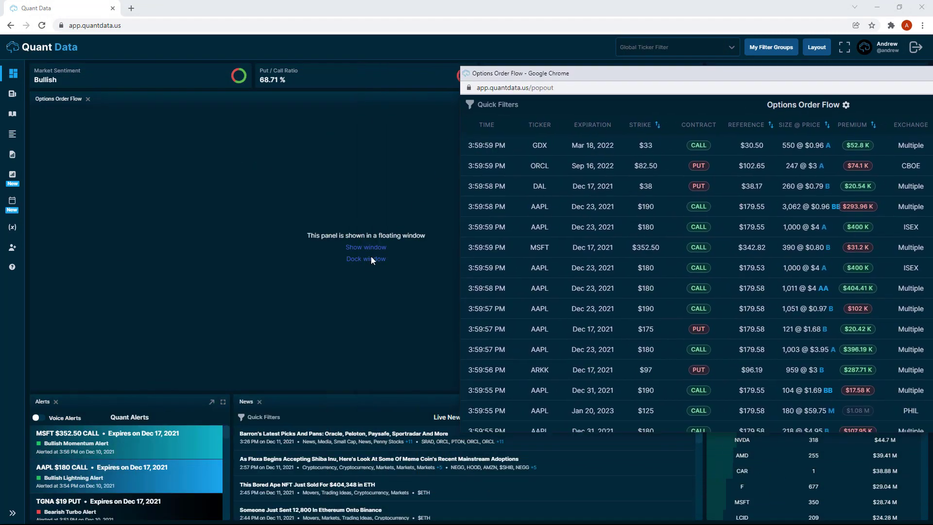
pyautogui.click(357, 264)
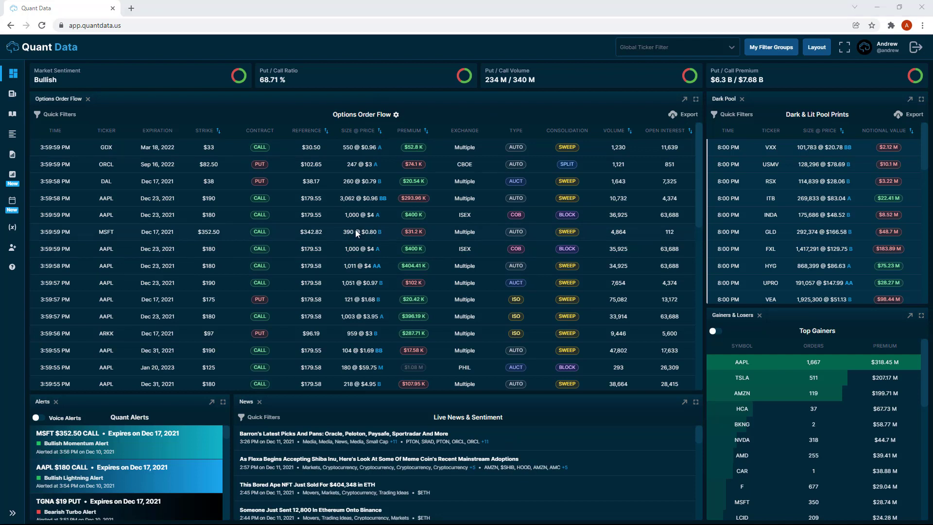
pyautogui.click(684, 404)
pyautogui.moveTo(526, 391); pyautogui.dragTo(338, 135)
pyautogui.moveTo(516, 263); pyautogui.dragTo(534, 334)
pyautogui.moveTo(374, 137); pyautogui.dragTo(465, 109)
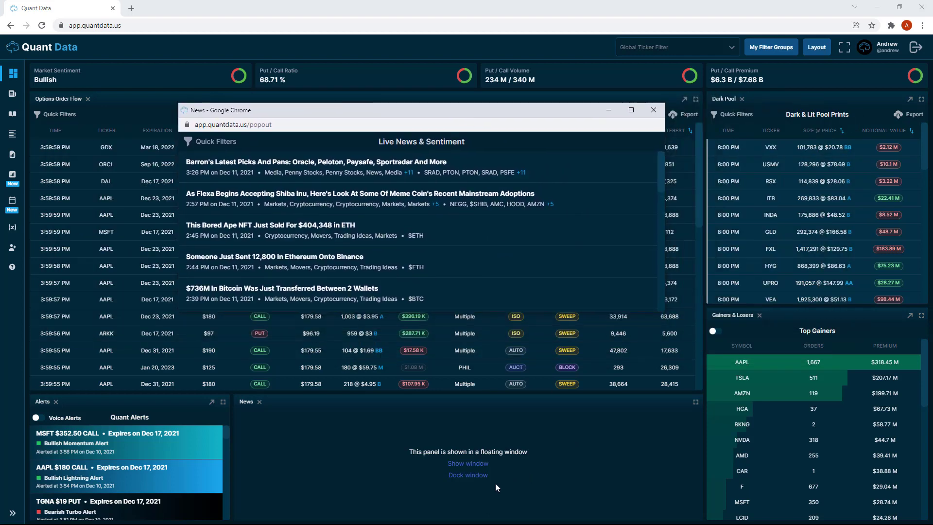
pyautogui.click(467, 476)
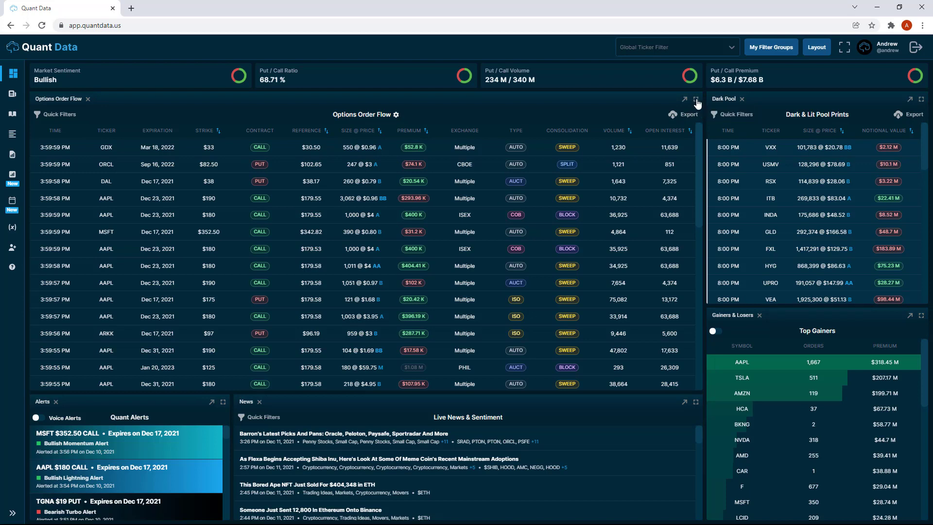
pyautogui.click(695, 100)
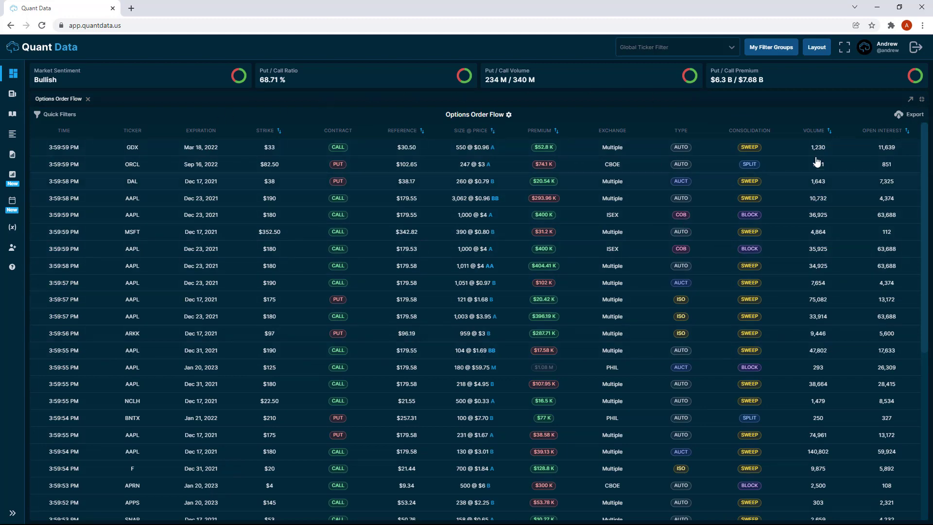
pyautogui.click(921, 99)
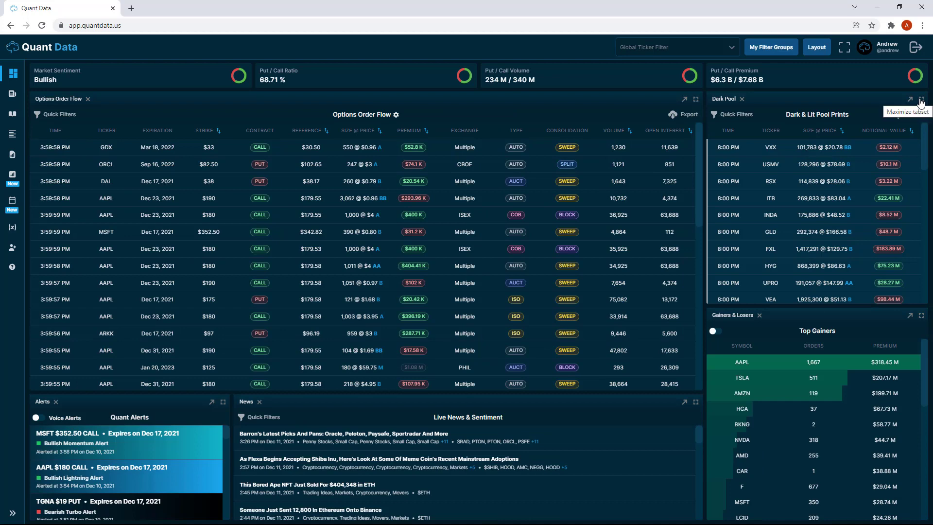
pyautogui.click(845, 48)
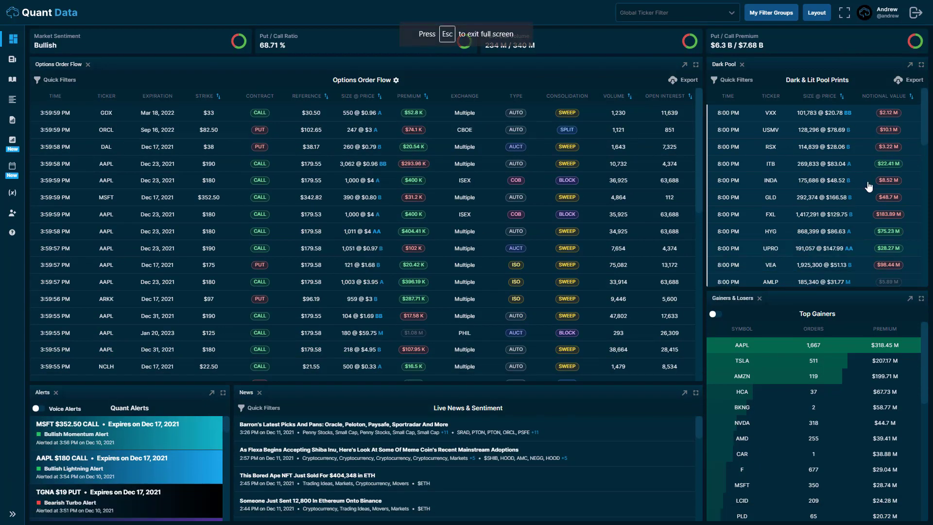
pyautogui.click(845, 13)
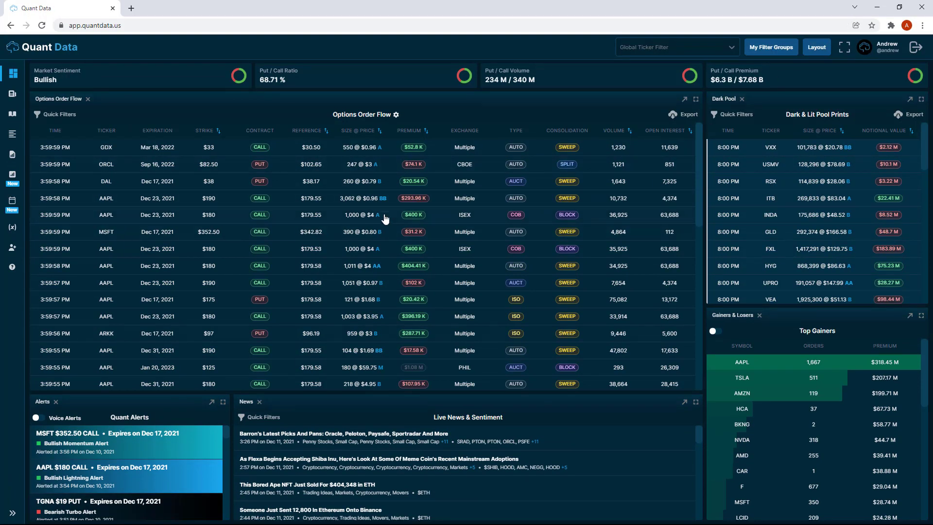
pyautogui.click(396, 115)
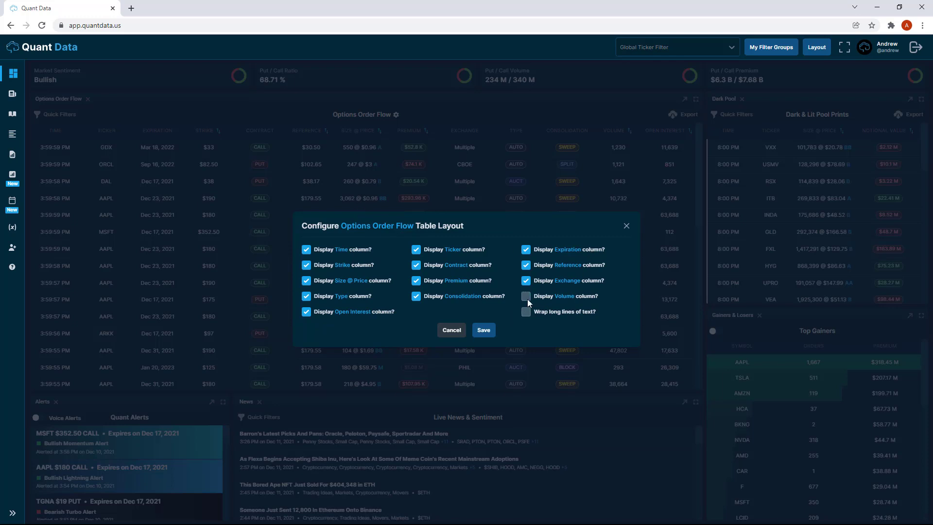
pyautogui.click(485, 330)
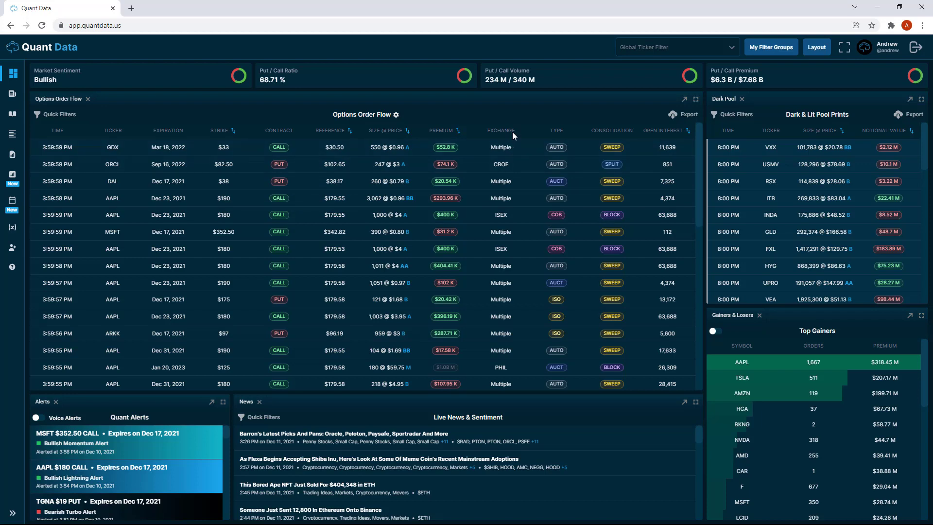
pyautogui.click(396, 115)
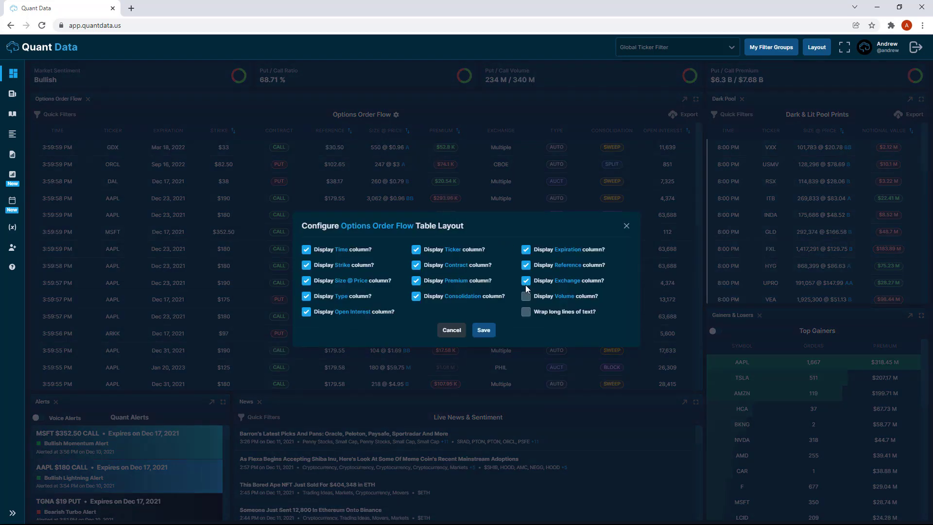
pyautogui.click(484, 330)
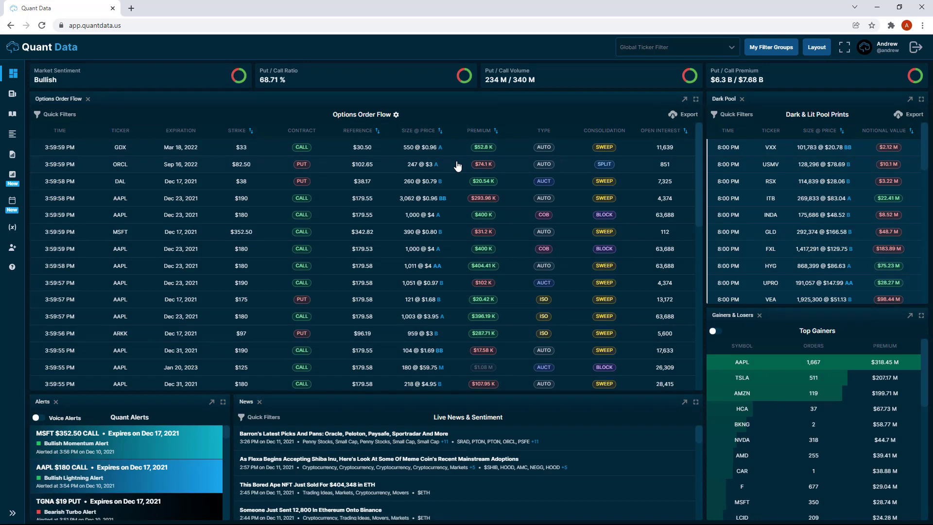
pyautogui.click(397, 115)
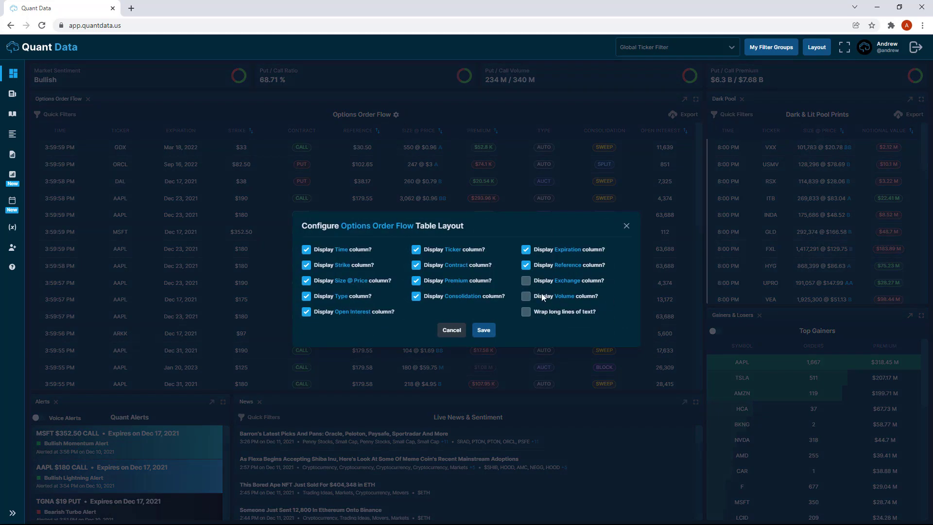
pyautogui.click(484, 330)
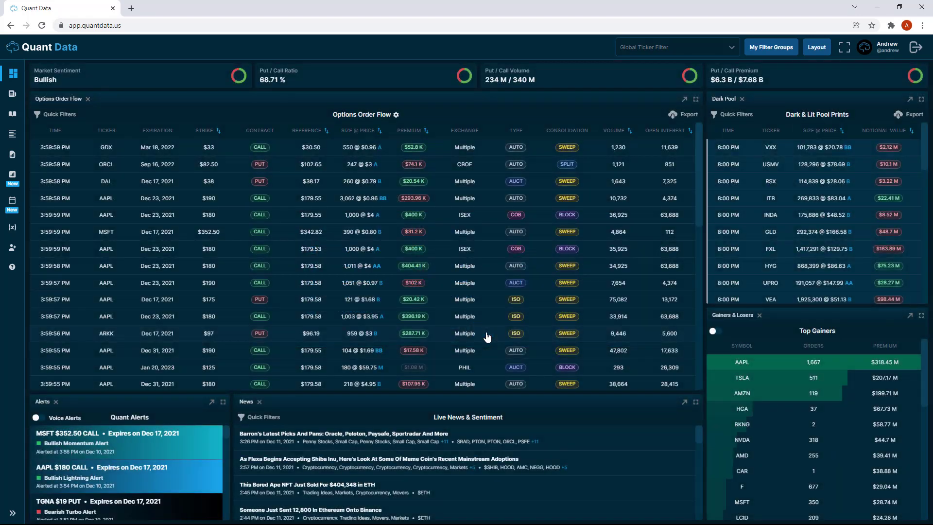